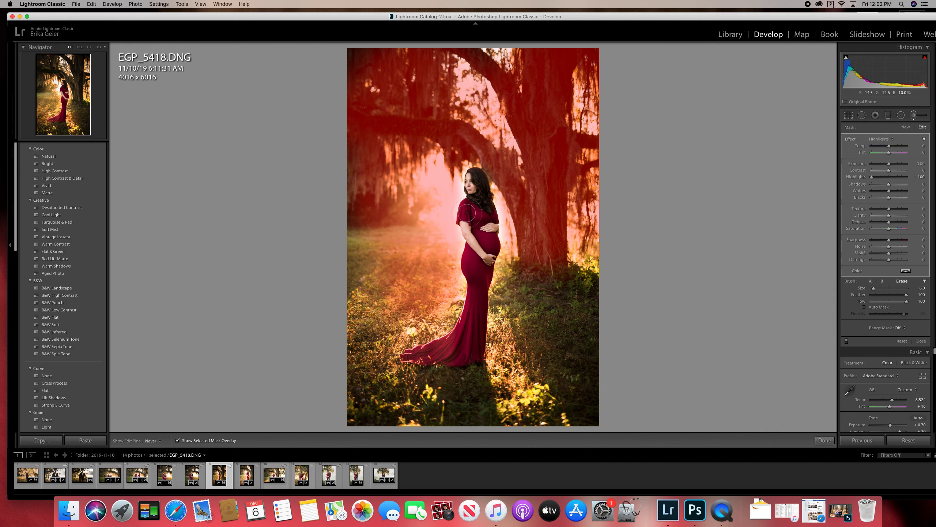
Step: Hide the red mask overlay of the background brush adjustment on the photo
{"action": "key", "text": "h"}
{"action": "key", "text": "o"}
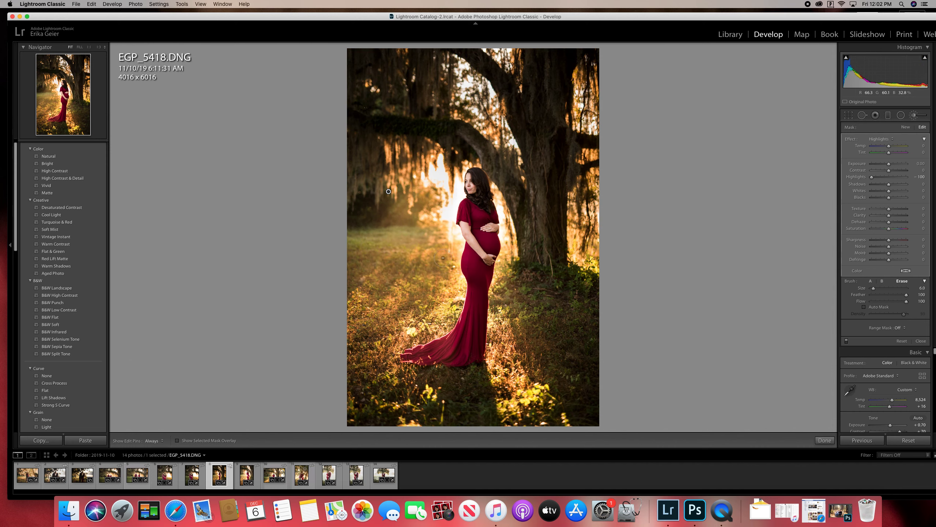
{"action": "key", "text": "v"}
{"action": "key", "text": "b"}
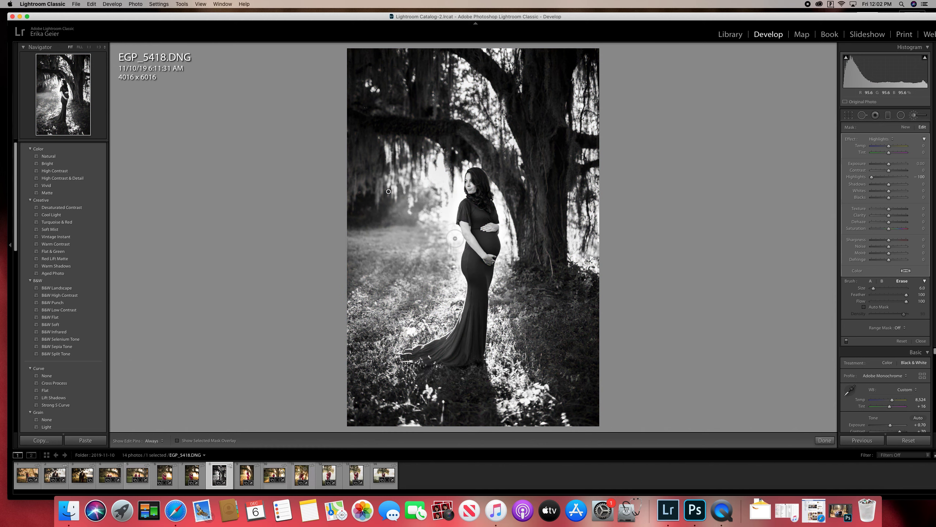
{"action": "left_click", "coordinate": [91, 4]}
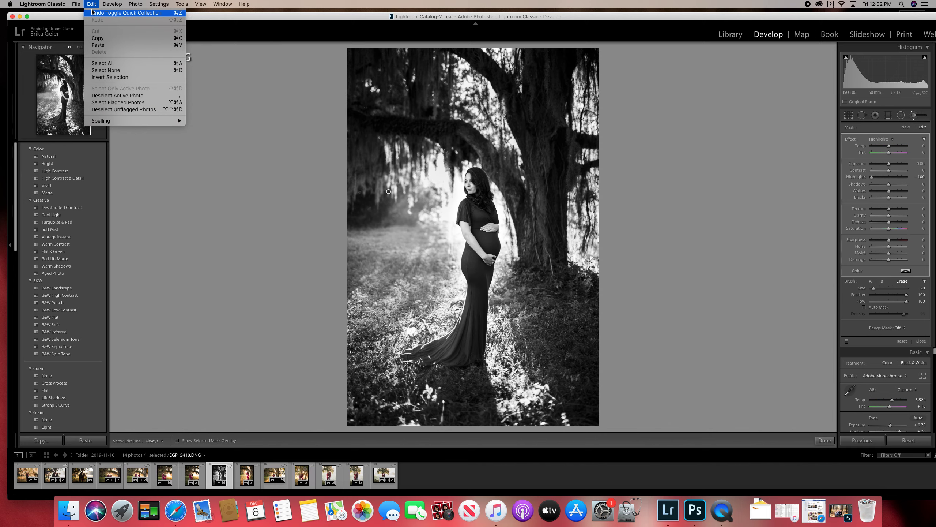
{"action": "left_click", "coordinate": [103, 13]}
{"action": "left_click", "coordinate": [91, 4]}
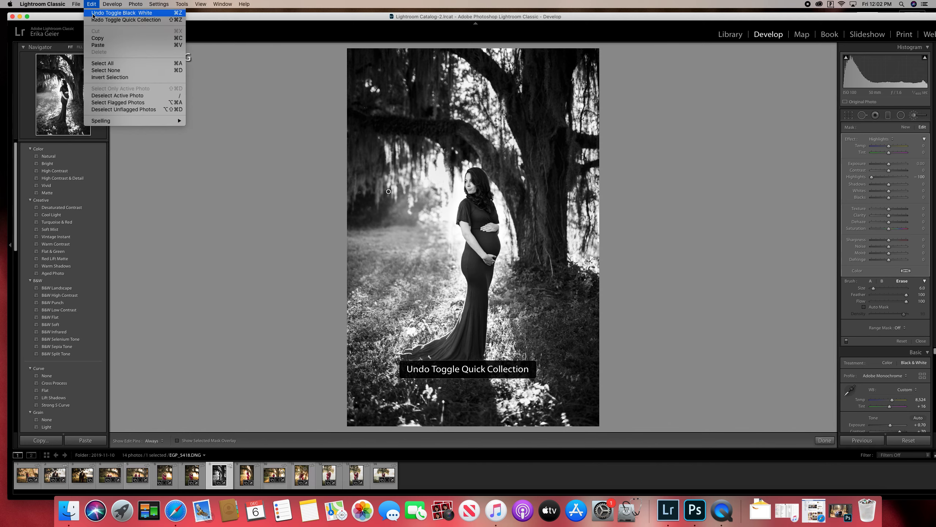
{"action": "left_click", "coordinate": [94, 12]}
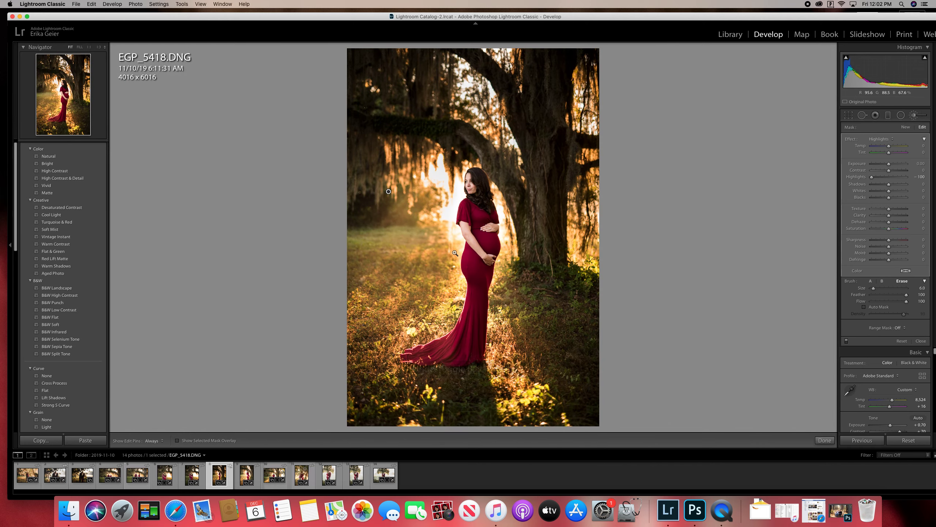
Step: Switch the adjustment brush from Erase to brush A and inspect the bright background around the subject up close
{"action": "key", "text": "z"}
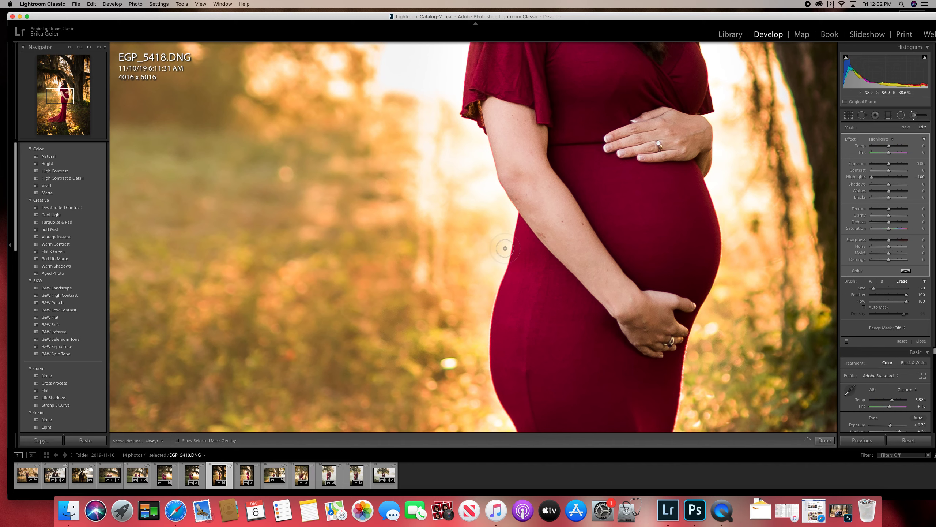
{"action": "left_click", "coordinate": [871, 281]}
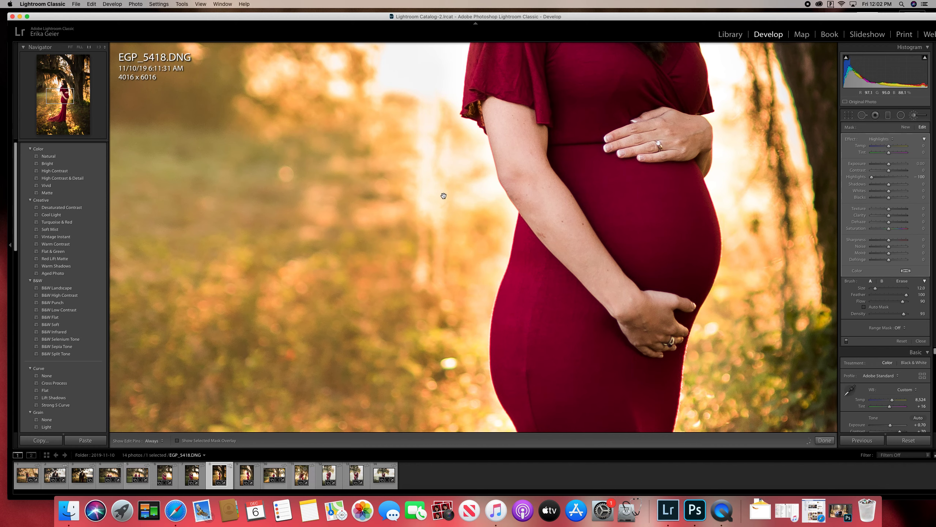
{"action": "left_click_drag", "start_coordinate": [442, 194], "coordinate": [446, 103]}
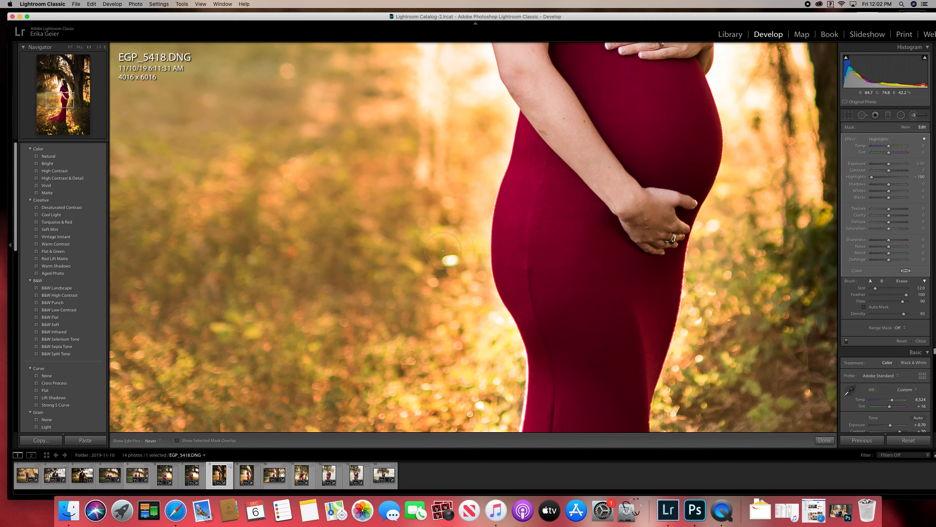
{"action": "scroll", "coordinate": [454, 261], "scroll_direction": "up", "scroll_amount": 10}
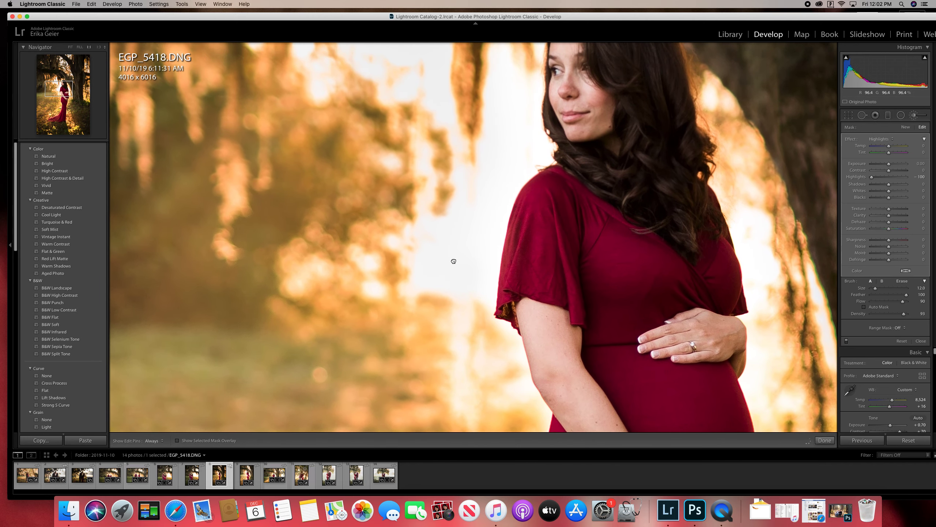
{"action": "mouse_move", "coordinate": [497, 191]}
{"action": "left_mouse_down"}
{"action": "mouse_move", "coordinate": [464, 244]}
{"action": "mouse_move", "coordinate": [489, 132]}
{"action": "mouse_move", "coordinate": [505, 122]}
{"action": "mouse_move", "coordinate": [503, 63]}
{"action": "left_mouse_up"}
{"action": "left_click", "coordinate": [496, 107]}
{"action": "key", "text": "h"}
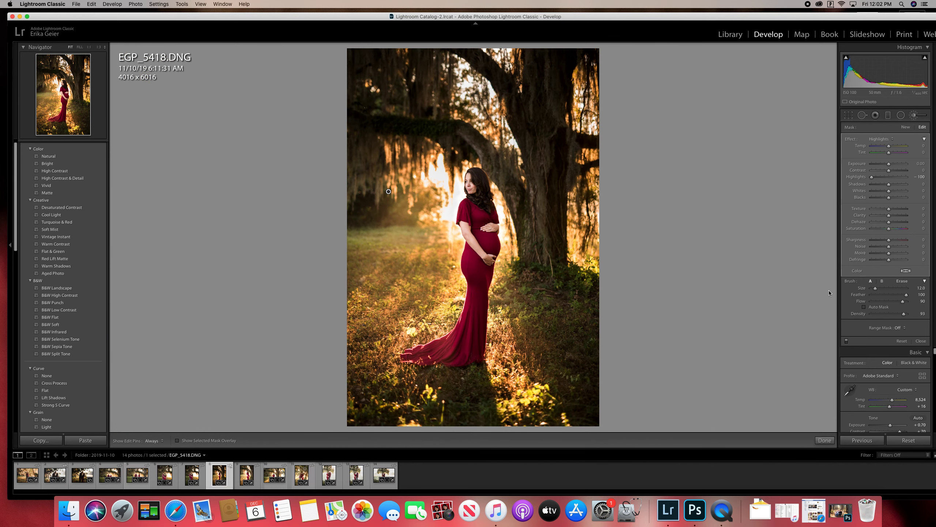
Step: Try different Highlights and Contrast amounts on the background brush adjustment, and reset both
{"action": "left_click", "coordinate": [883, 178]}
{"action": "left_click_drag", "start_coordinate": [884, 178], "coordinate": [889, 178]}
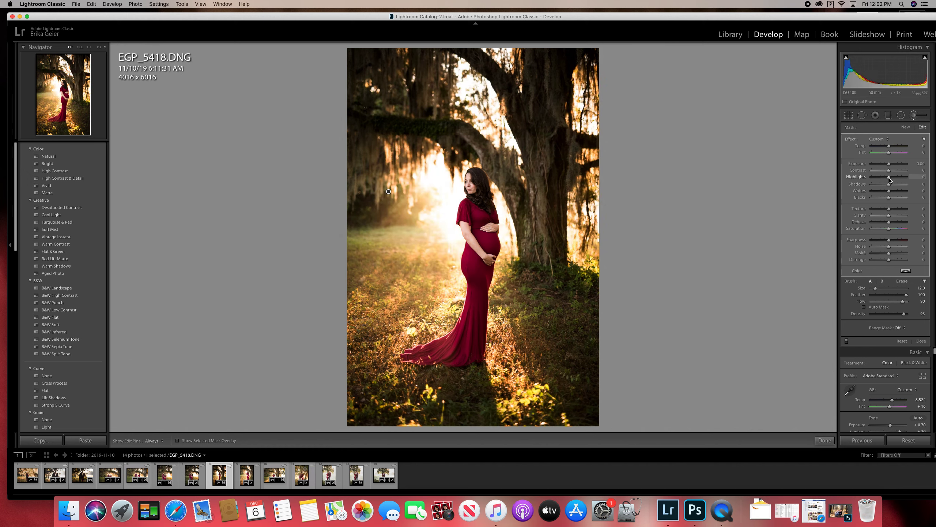
{"action": "left_click_drag", "start_coordinate": [889, 179], "coordinate": [816, 170]}
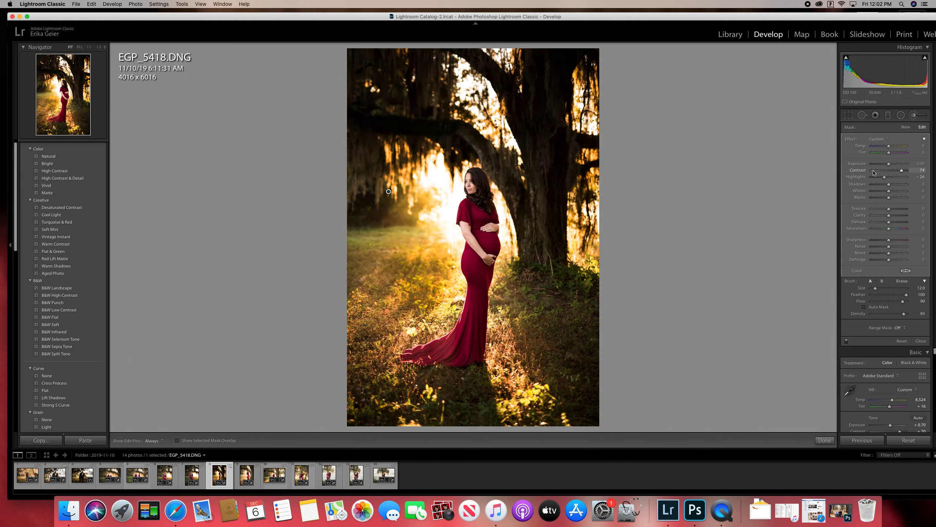
{"action": "left_click_drag", "start_coordinate": [889, 175], "coordinate": [889, 174]}
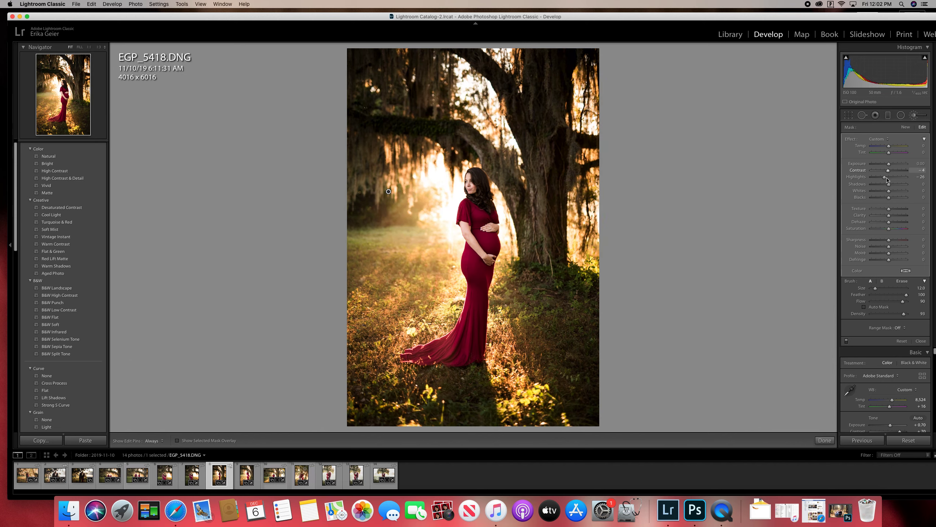
{"action": "double_click", "coordinate": [886, 179]}
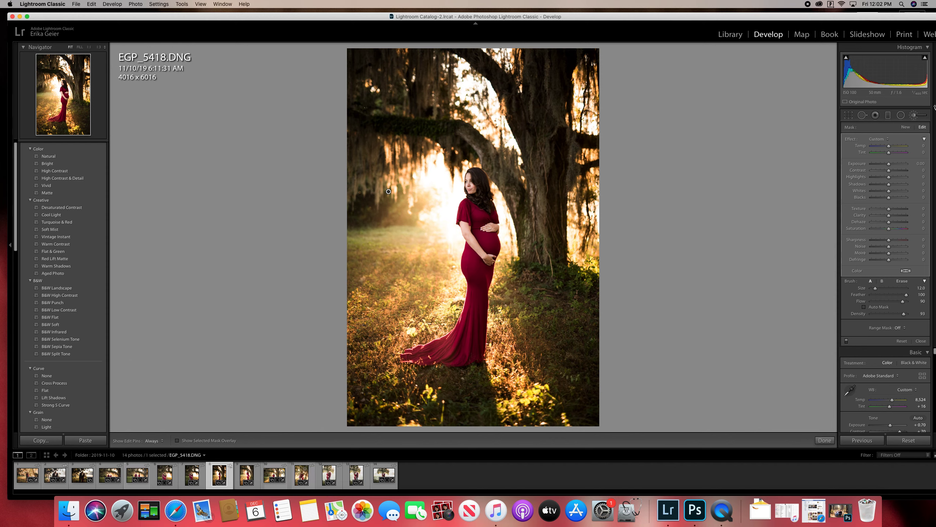
Step: Delete the brush adjustment placed on the background beside the subject and close the Adjustment Brush
{"action": "left_click", "coordinate": [914, 116]}
{"action": "left_click", "coordinate": [915, 116]}
{"action": "left_click", "coordinate": [389, 193]}
{"action": "key", "text": "Delete"}
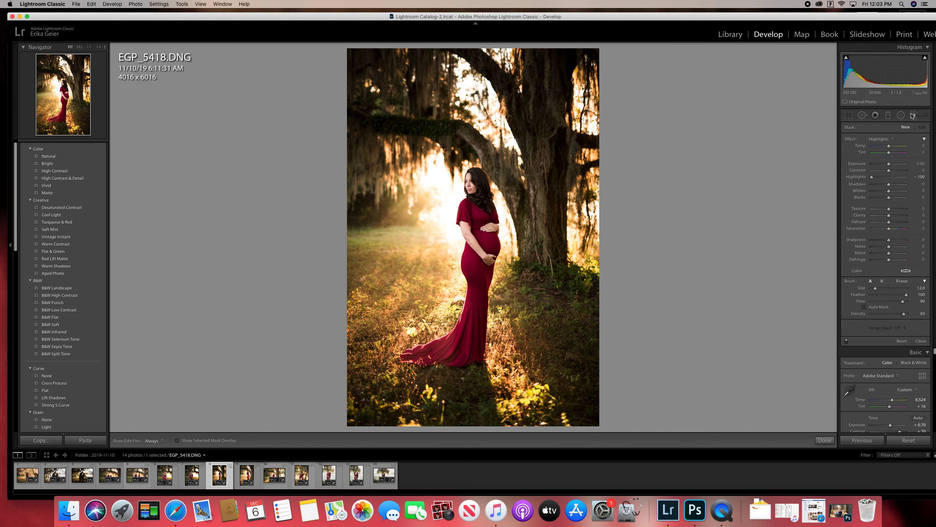
{"action": "left_click", "coordinate": [914, 115]}
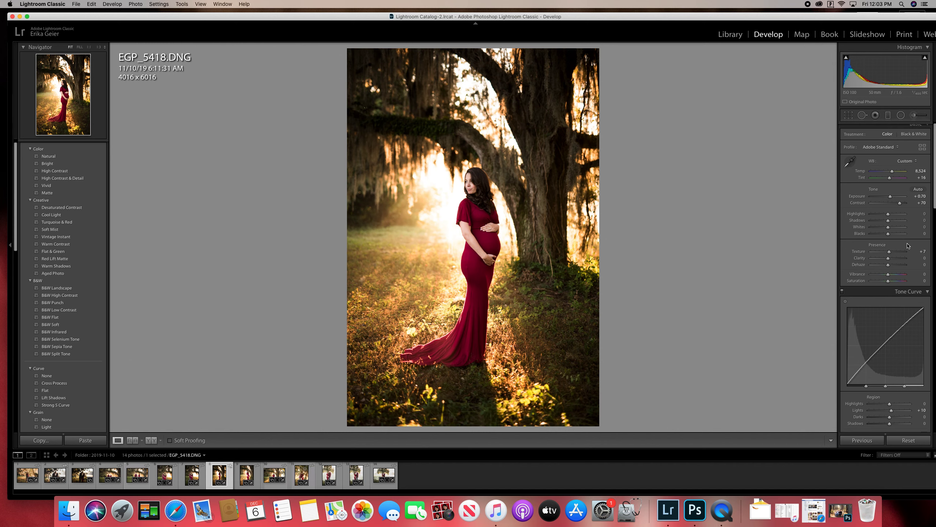
Step: Try a change to the photo's Vibrance and Saturation, and reset it
{"action": "scroll", "coordinate": [918, 247], "scroll_direction": "down", "scroll_amount": 2}
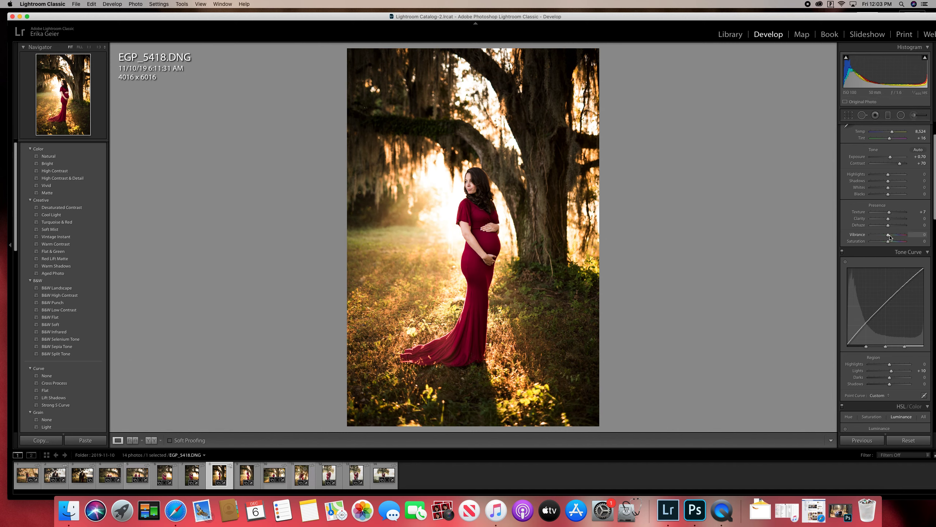
{"action": "left_click_drag", "start_coordinate": [889, 236], "coordinate": [891, 244]}
{"action": "double_click", "coordinate": [890, 243]}
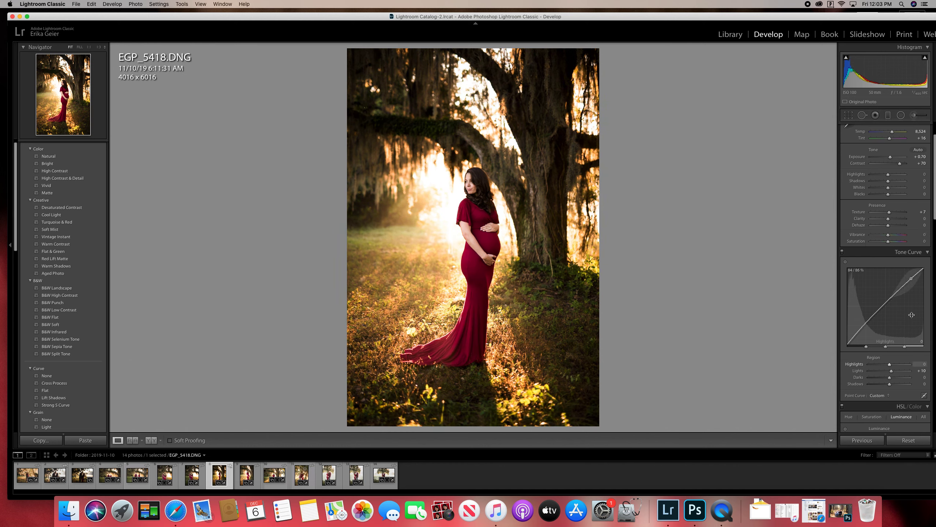
Step: Set the Lights region of the tone curve to +14
{"action": "scroll", "coordinate": [908, 295], "scroll_direction": "down", "scroll_amount": 5}
{"action": "scroll", "coordinate": [912, 314], "scroll_direction": "down", "scroll_amount": 3}
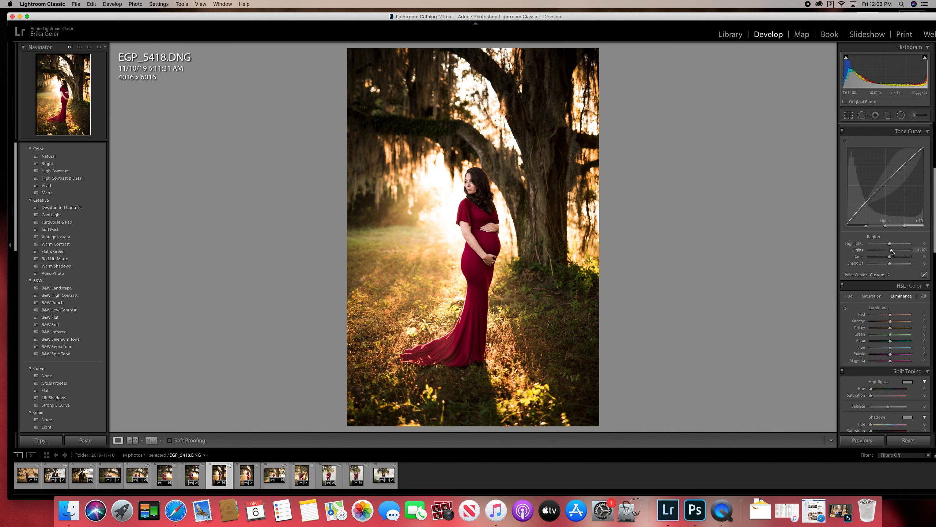
{"action": "left_click_drag", "start_coordinate": [891, 253], "coordinate": [893, 254]}
Step: Review the HSL saturation and hue, split toning and sharpening settings, and inspect the subject's face
{"action": "scroll", "coordinate": [892, 253], "scroll_direction": "down", "scroll_amount": 4}
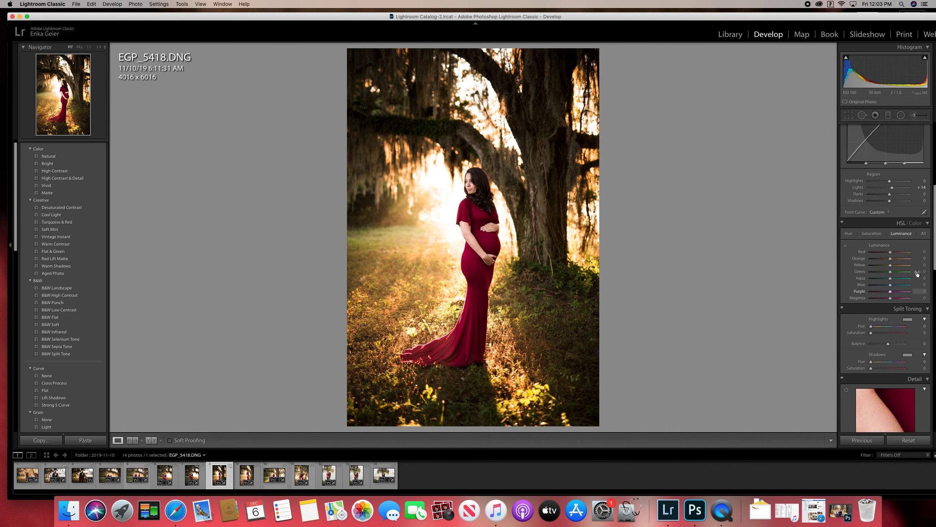
{"action": "left_click", "coordinate": [875, 233]}
{"action": "left_click", "coordinate": [844, 234]}
{"action": "scroll", "coordinate": [903, 283], "scroll_direction": "down", "scroll_amount": 6}
{"action": "scroll", "coordinate": [902, 284], "scroll_direction": "down", "scroll_amount": 5}
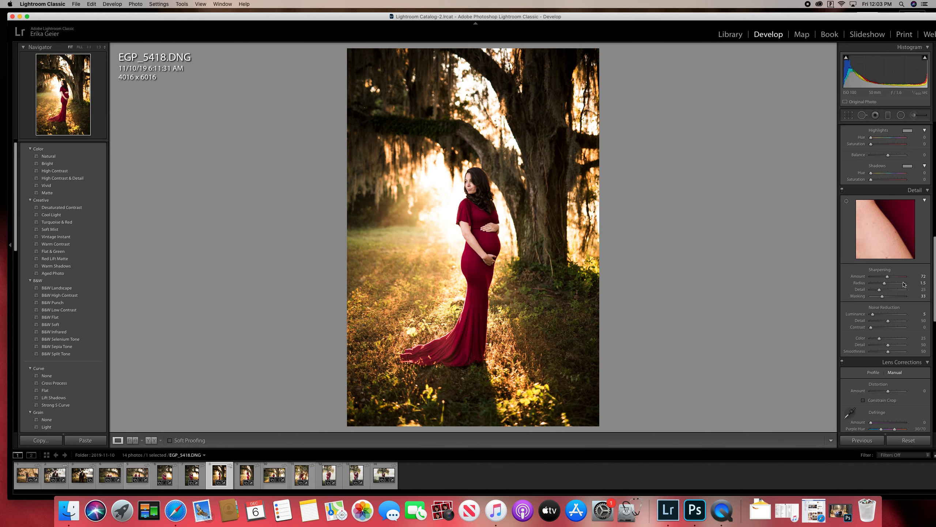
{"action": "scroll", "coordinate": [890, 179], "scroll_direction": "up", "scroll_amount": 6}
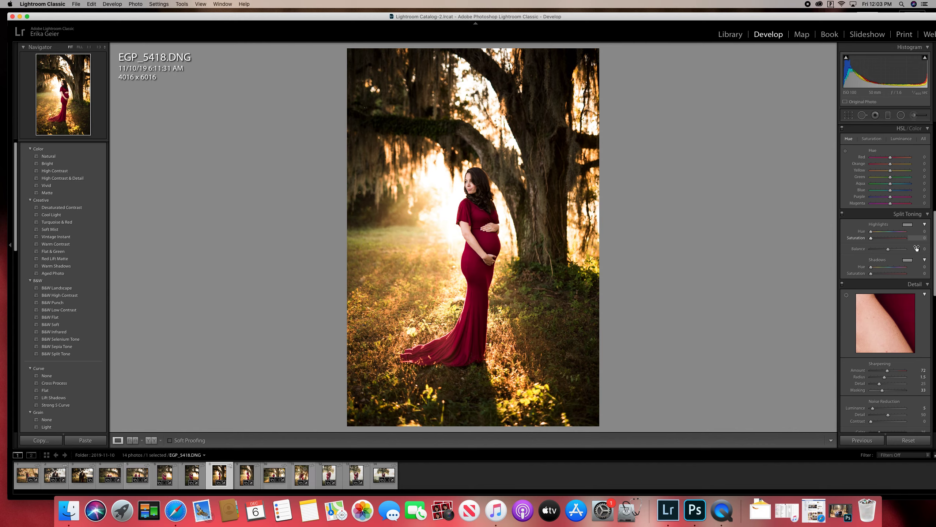
{"action": "scroll", "coordinate": [916, 244], "scroll_direction": "down", "scroll_amount": 7}
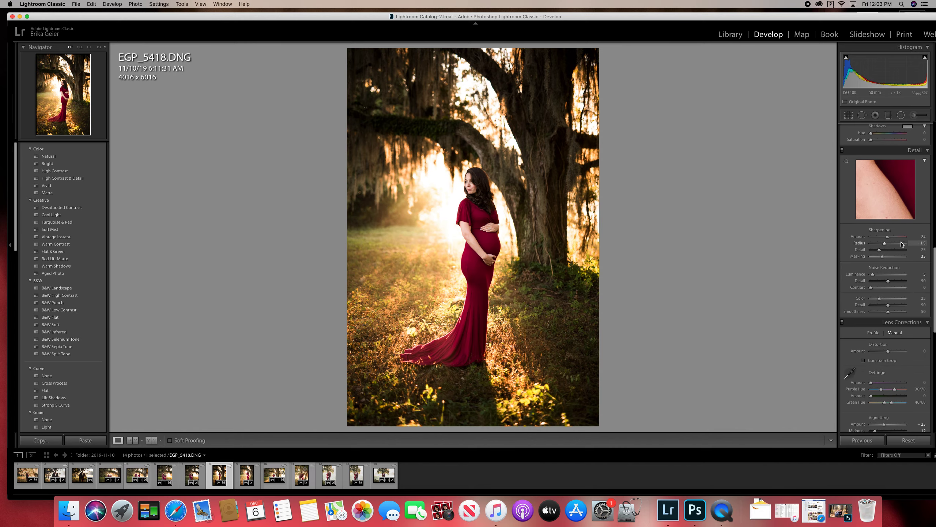
{"action": "left_click", "coordinate": [476, 182]}
{"action": "left_click", "coordinate": [475, 181]}
Step: Set the manual lens correction vignetting to amount -22 and midpoint 0, trying the strongest brightening on the way
{"action": "scroll", "coordinate": [906, 338], "scroll_direction": "down", "scroll_amount": 3}
{"action": "scroll", "coordinate": [906, 337], "scroll_direction": "down", "scroll_amount": 3}
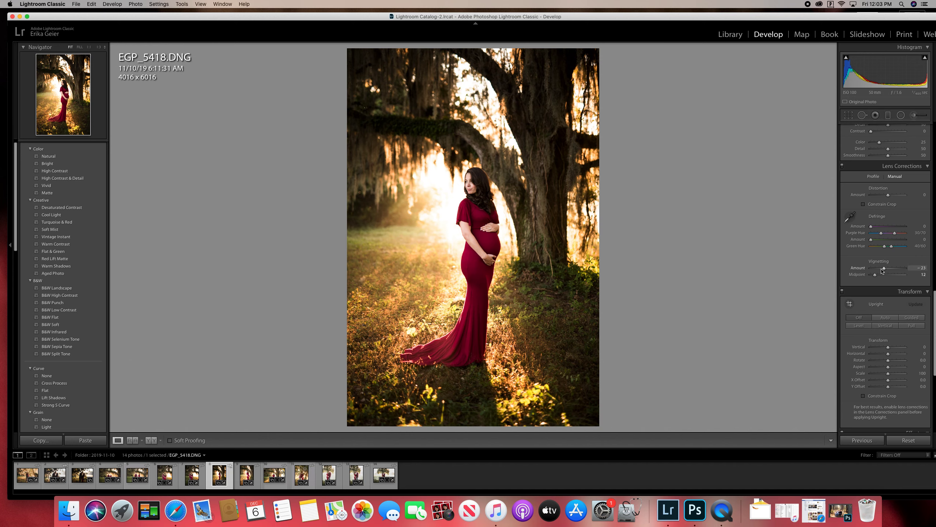
{"action": "scroll", "coordinate": [885, 332], "scroll_direction": "down", "scroll_amount": 2}
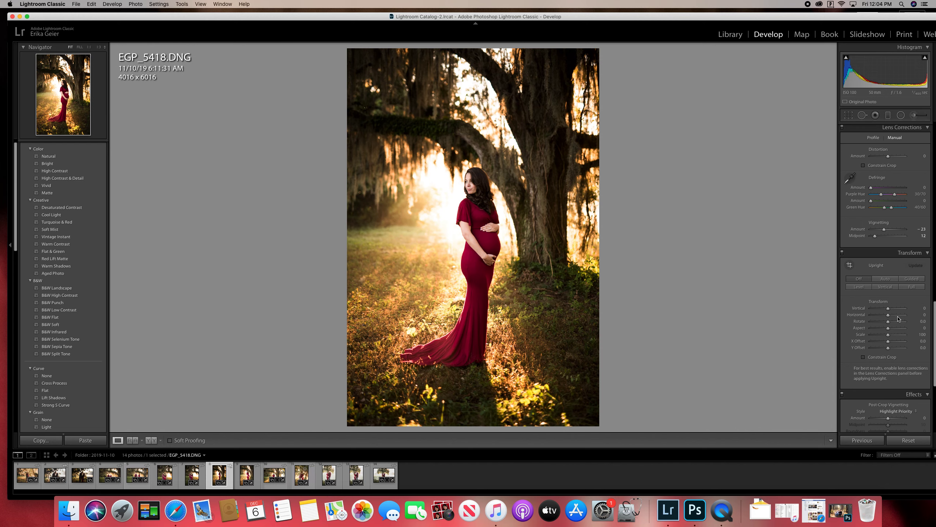
{"action": "left_click", "coordinate": [885, 235]}
{"action": "left_click_drag", "start_coordinate": [884, 229], "coordinate": [927, 229]}
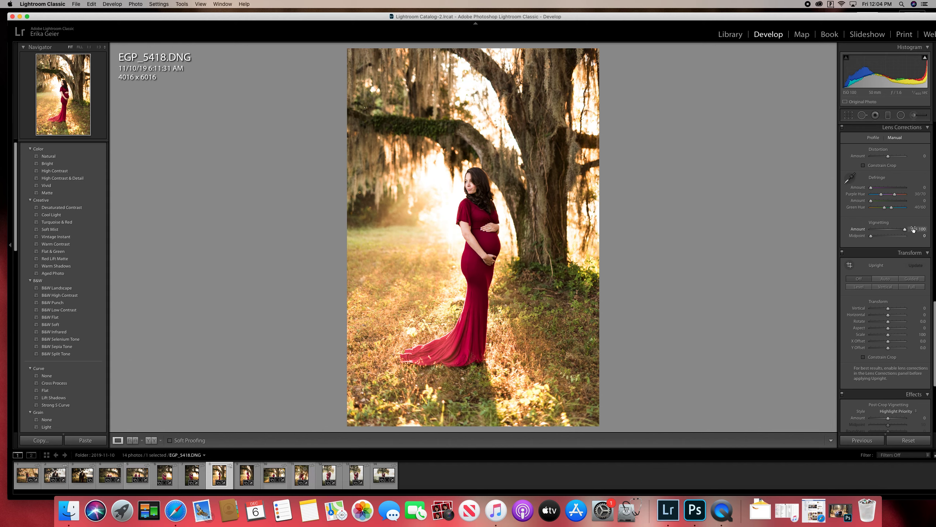
{"action": "left_click_drag", "start_coordinate": [903, 229], "coordinate": [883, 231]}
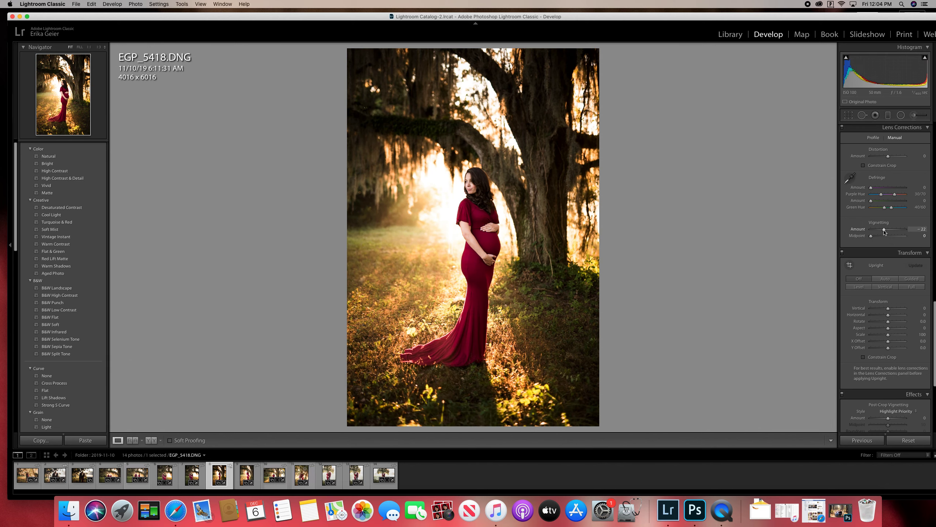
Step: Reset the Green Primary hue in the camera calibration settings to its default
{"action": "scroll", "coordinate": [896, 280], "scroll_direction": "down", "scroll_amount": 10}
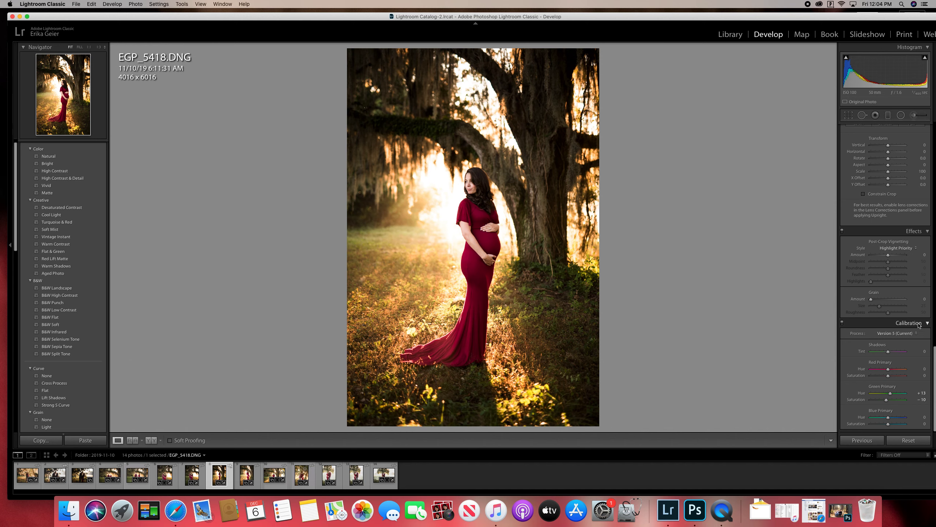
{"action": "double_click", "coordinate": [891, 394]}
{"action": "scroll", "coordinate": [885, 332], "scroll_direction": "up", "scroll_amount": 10}
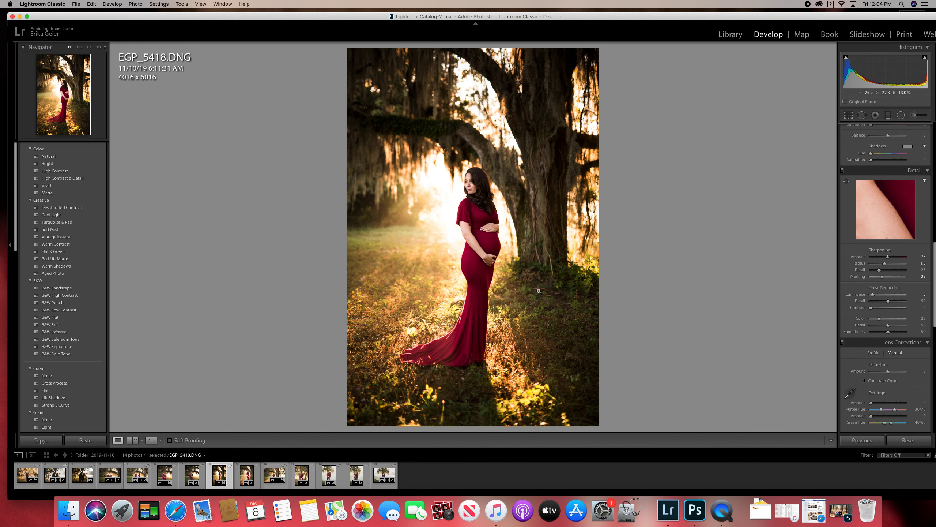